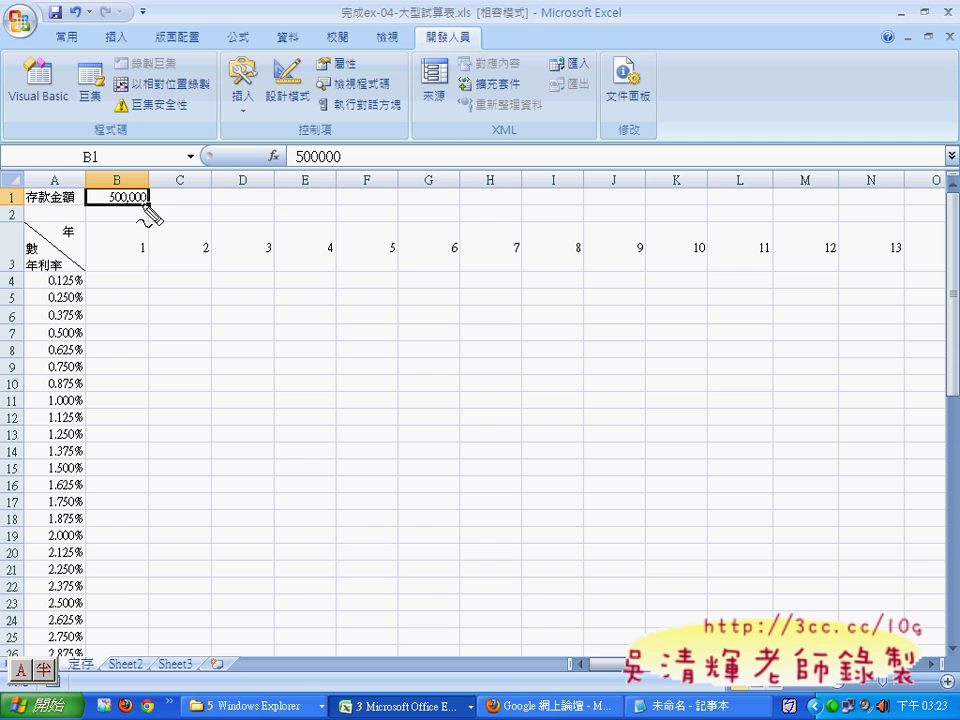
# Inspect the table's extent: column U as the last year and 7% in A59 as the last rate
pyautogui.moveTo(148, 183); pyautogui.dragTo(132, 210)
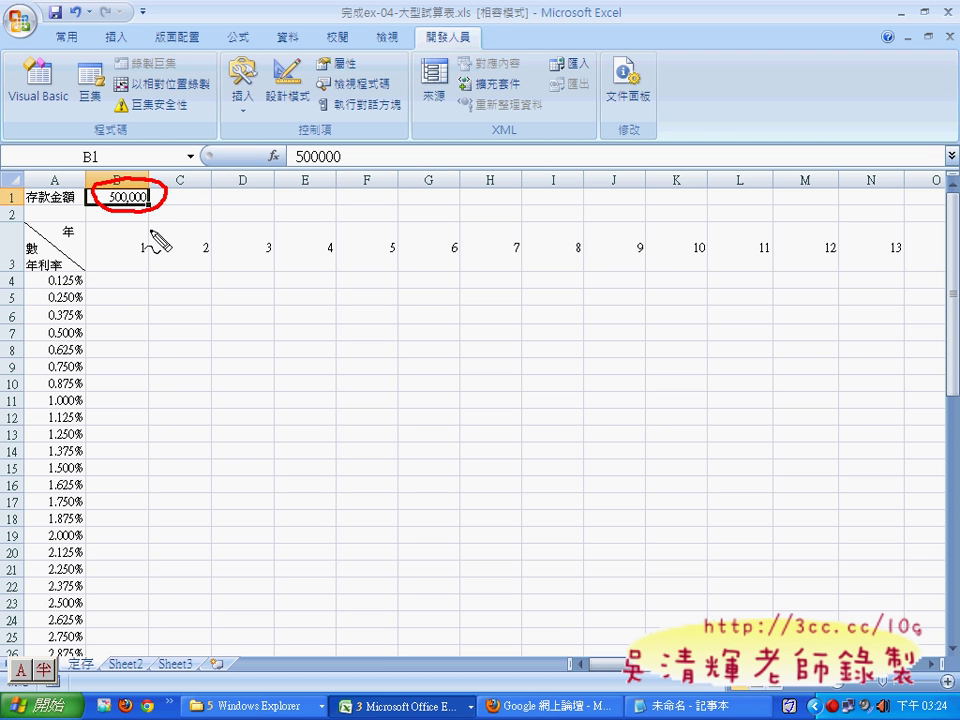
pyautogui.press('Escape')
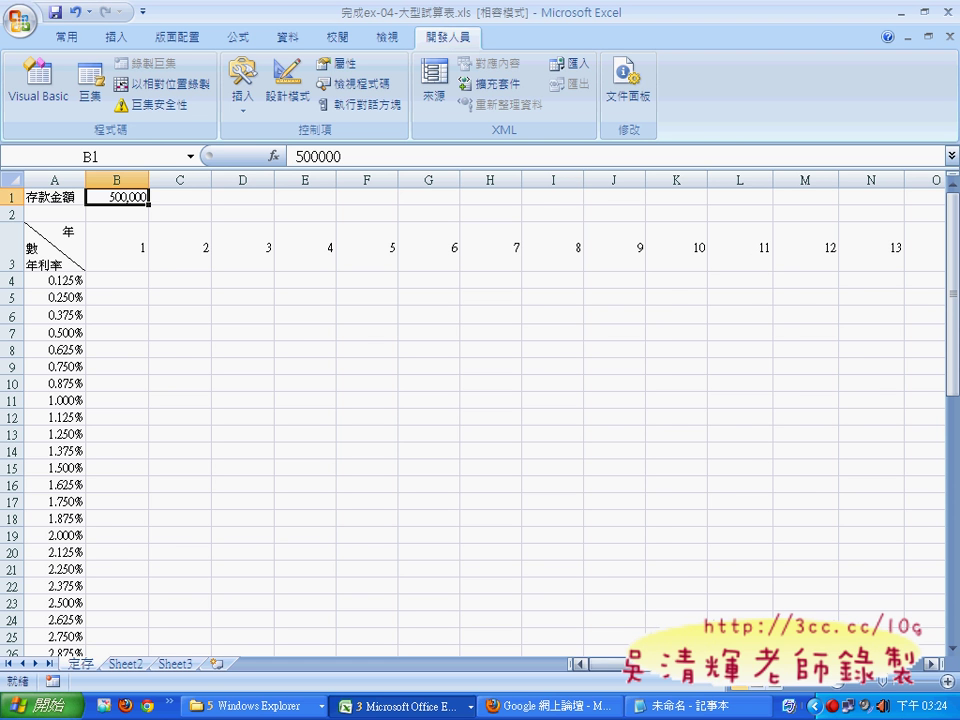
pyautogui.click(932, 663)
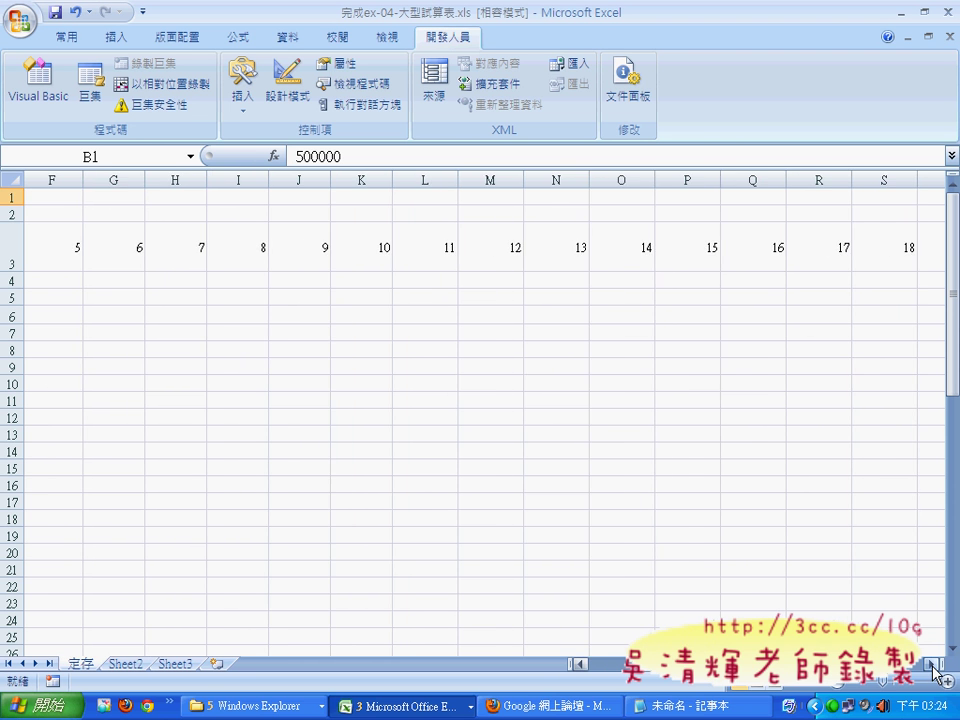
pyautogui.click(760, 179)
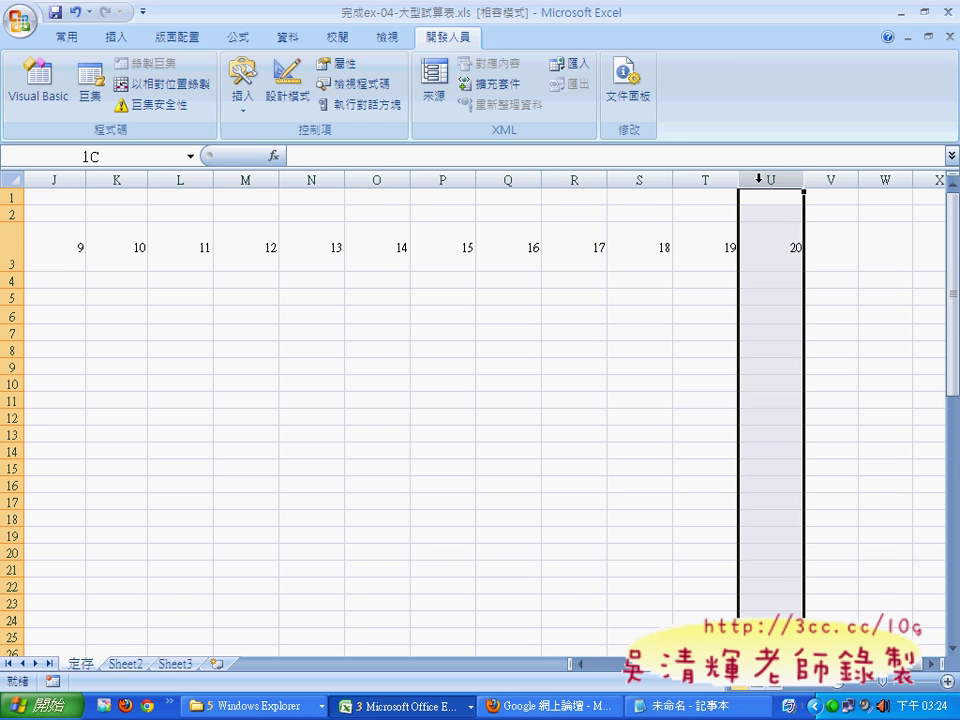
pyautogui.moveTo(720, 663); pyautogui.dragTo(652, 676)
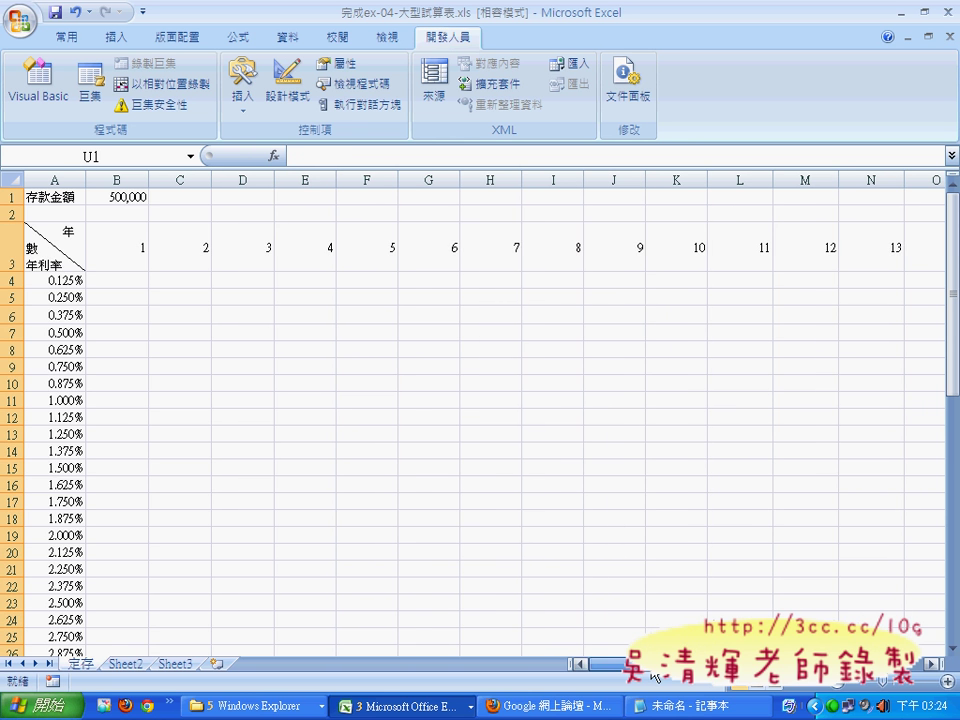
pyautogui.scroll(-3, 64, 401)
pyautogui.scroll(-6, 66, 495)
pyautogui.scroll(-3, 55, 485)
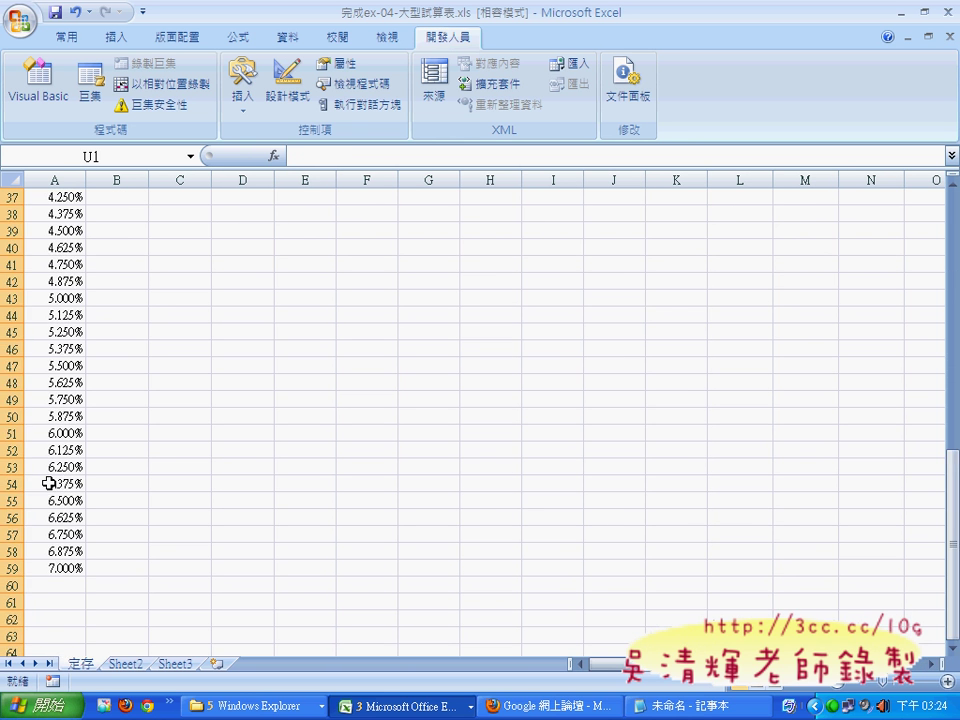
pyautogui.click(55, 567)
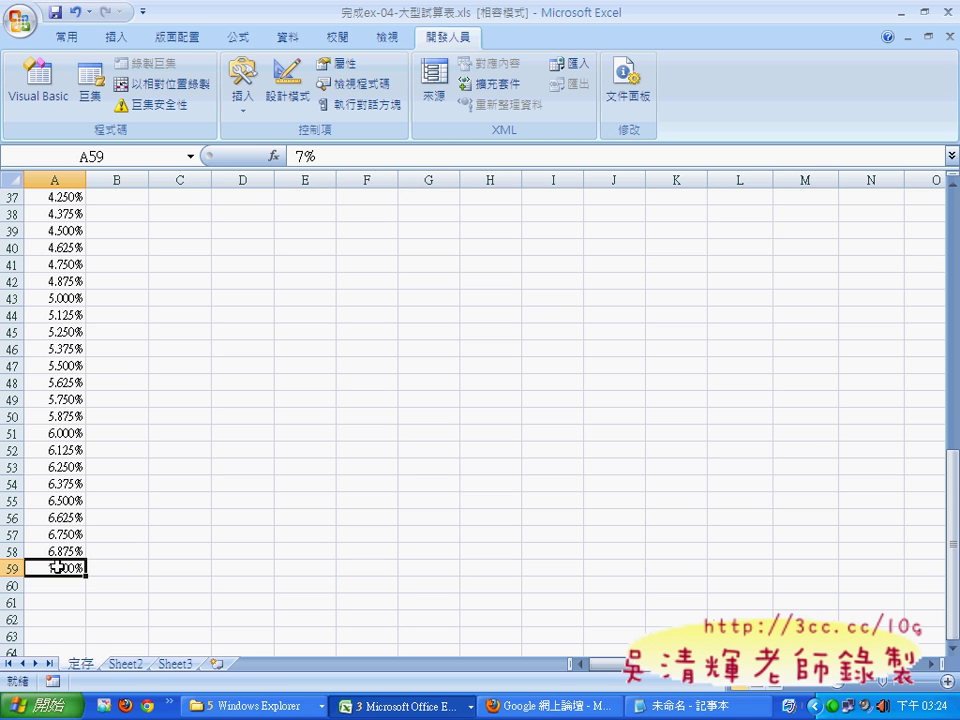
# From corner cell A3, jump to year 20 in U3 and rate 7% in A59, then select B1
pyautogui.scroll(8, 71, 560)
pyautogui.scroll(4, 73, 533)
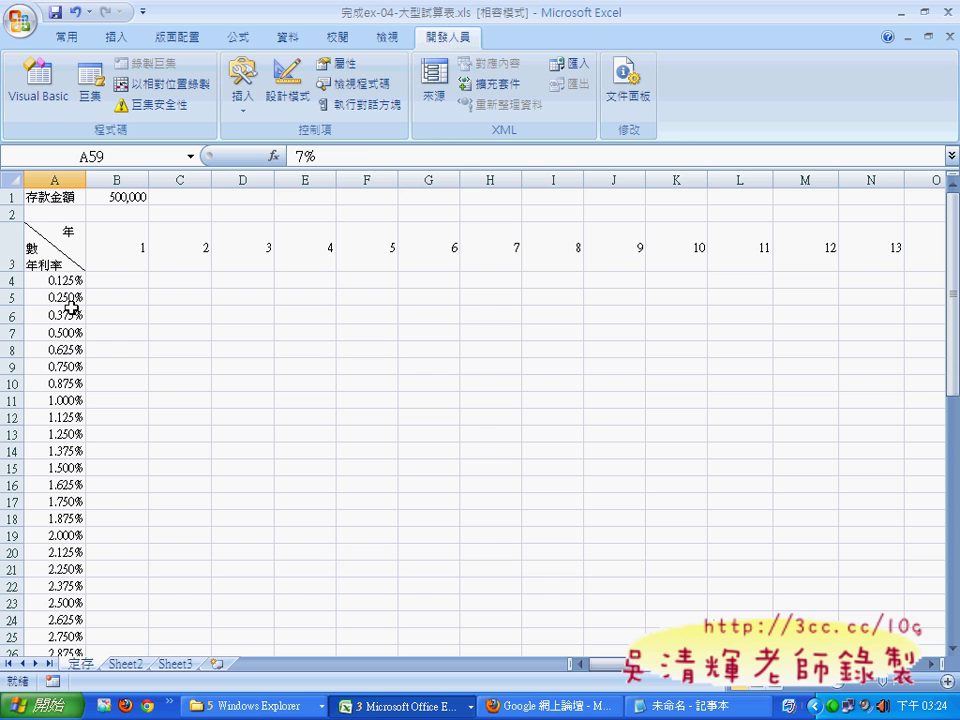
pyautogui.click(51, 246)
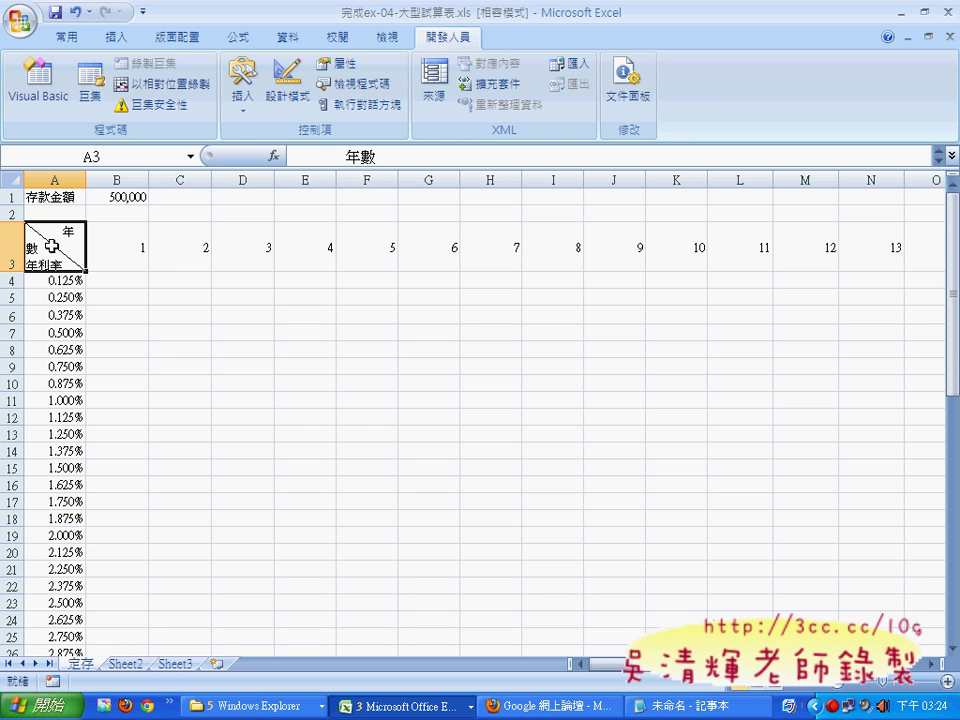
pyautogui.hotkey('ctrl', 'Right')
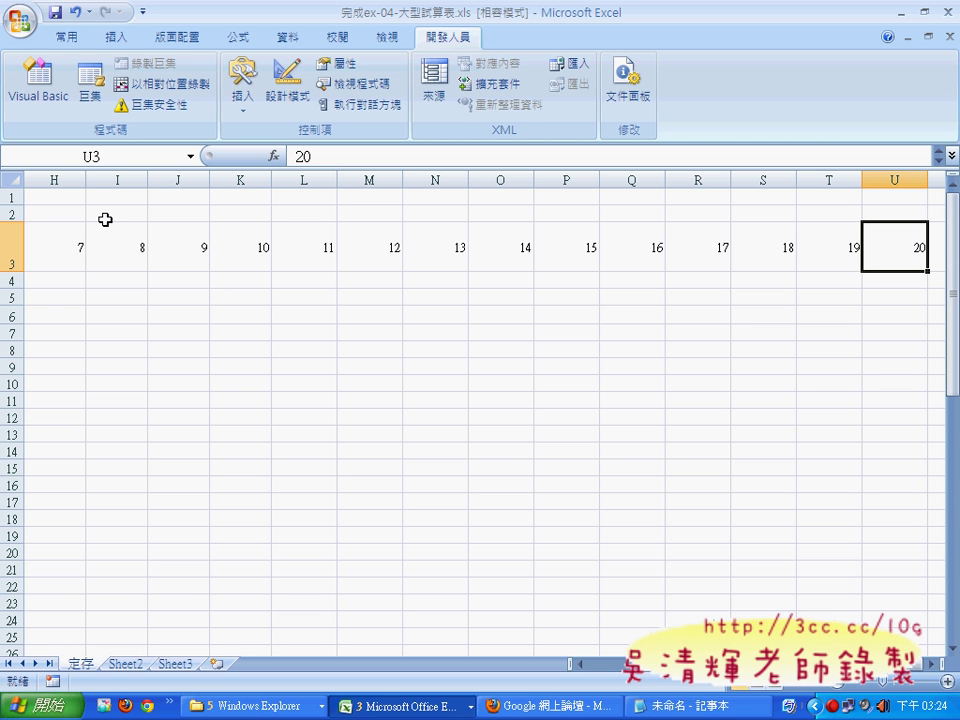
pyautogui.hscroll(-3, 716, 686)
pyautogui.hscroll(-4, 716, 686)
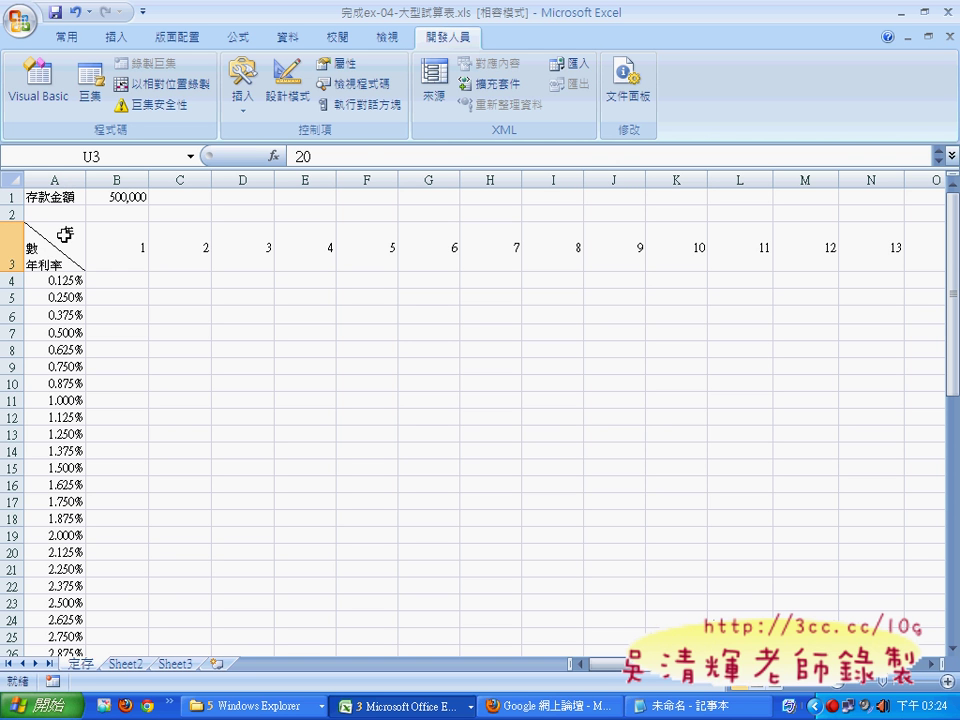
pyautogui.click(60, 250)
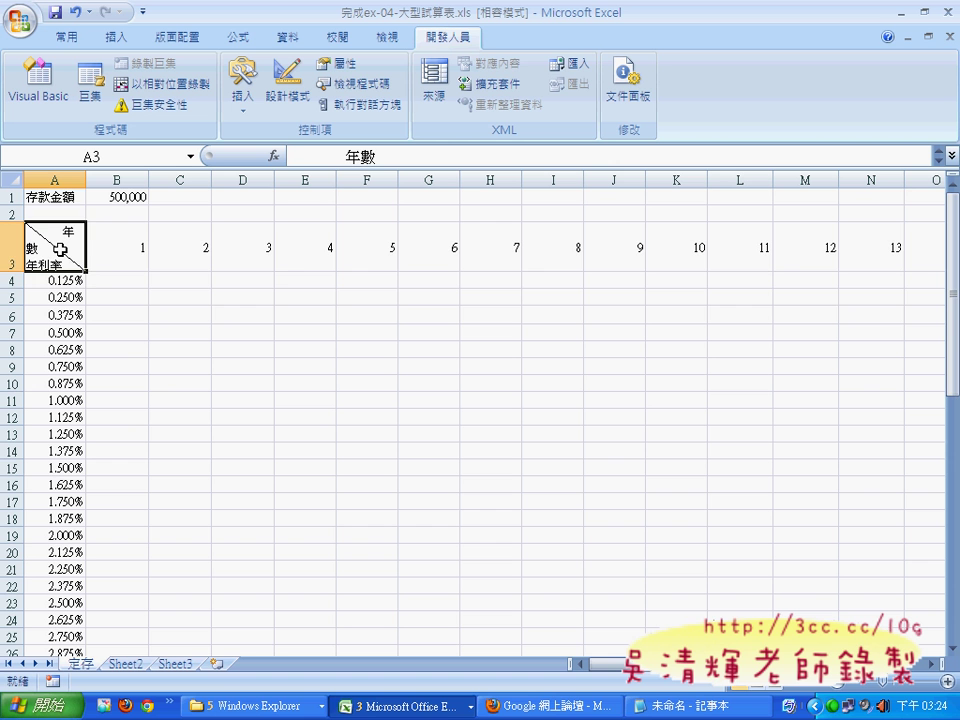
pyautogui.hotkey('ctrl', 'Down')
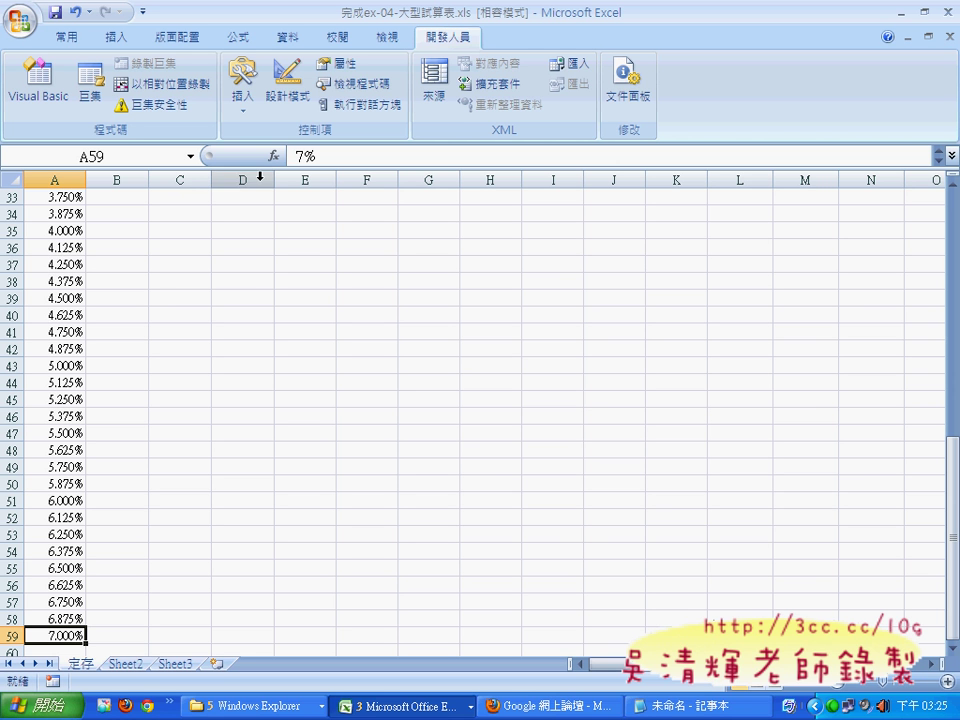
pyautogui.scroll(1, 255, 274)
pyautogui.scroll(7, 244, 273)
pyautogui.scroll(3, 244, 273)
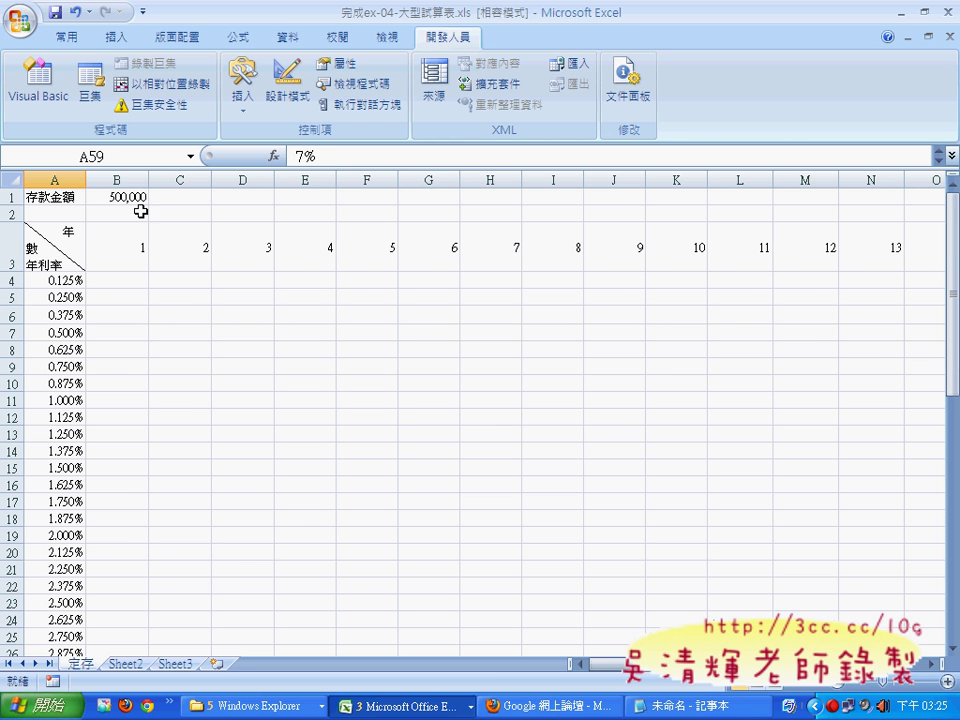
pyautogui.click(137, 197)
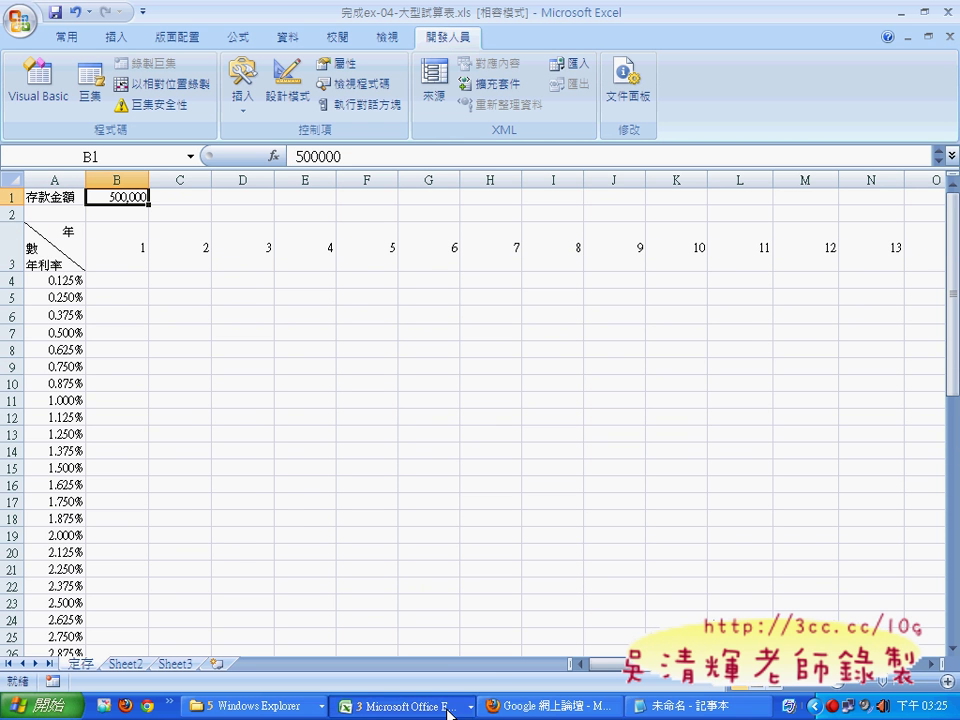
# Bring up the Visual Basic editor maximized, reset the paused 計算利率 macro, then restore the window
pyautogui.click(375, 705)
pyautogui.click(453, 634)
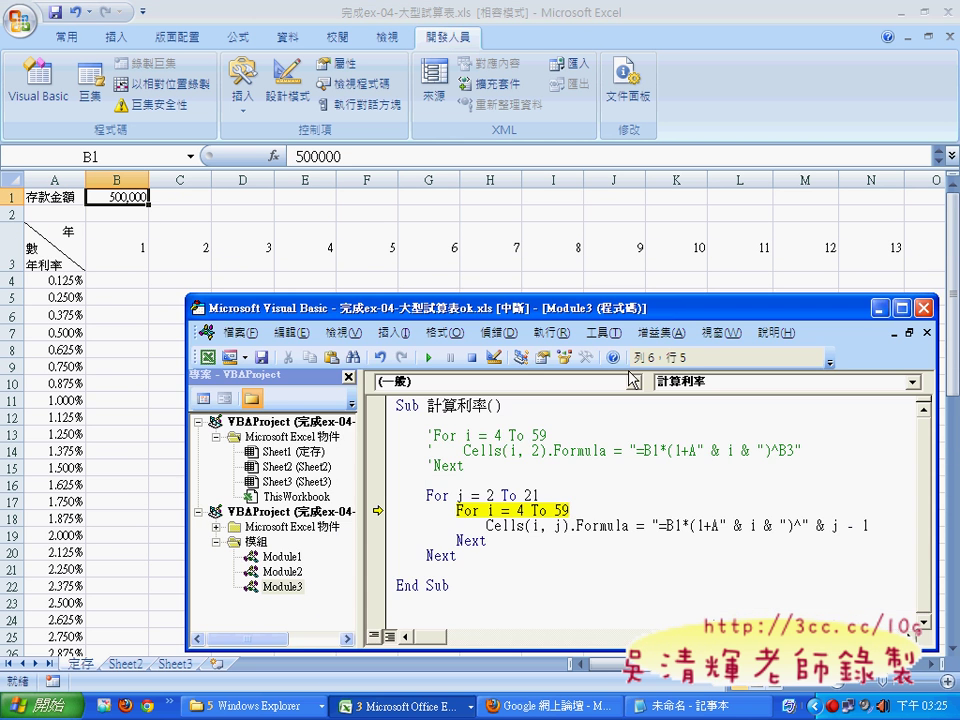
pyautogui.click(901, 309)
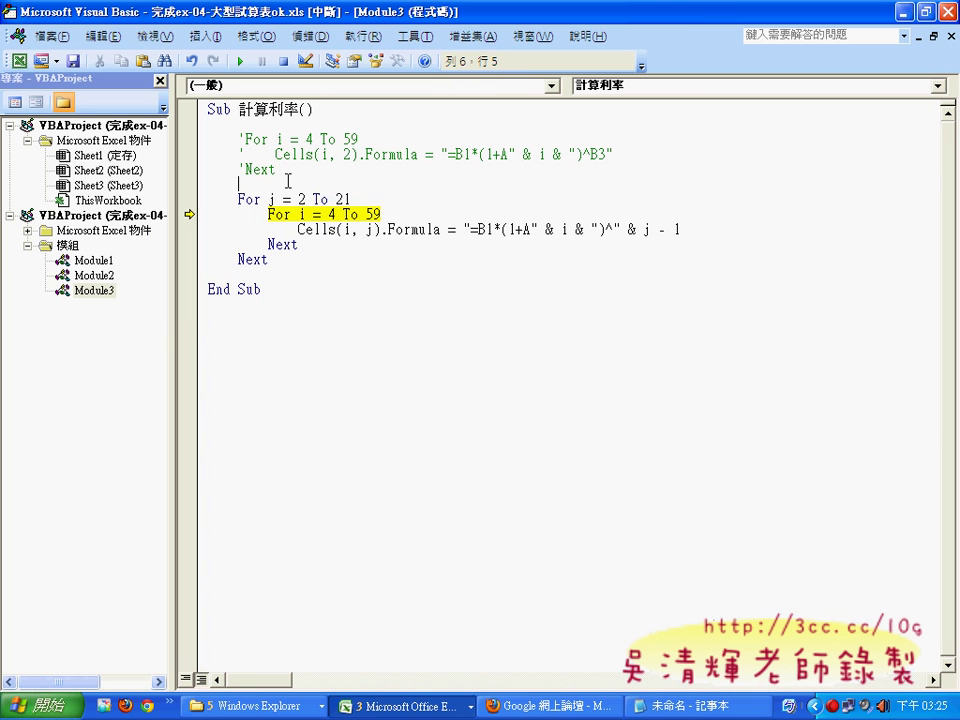
pyautogui.click(284, 62)
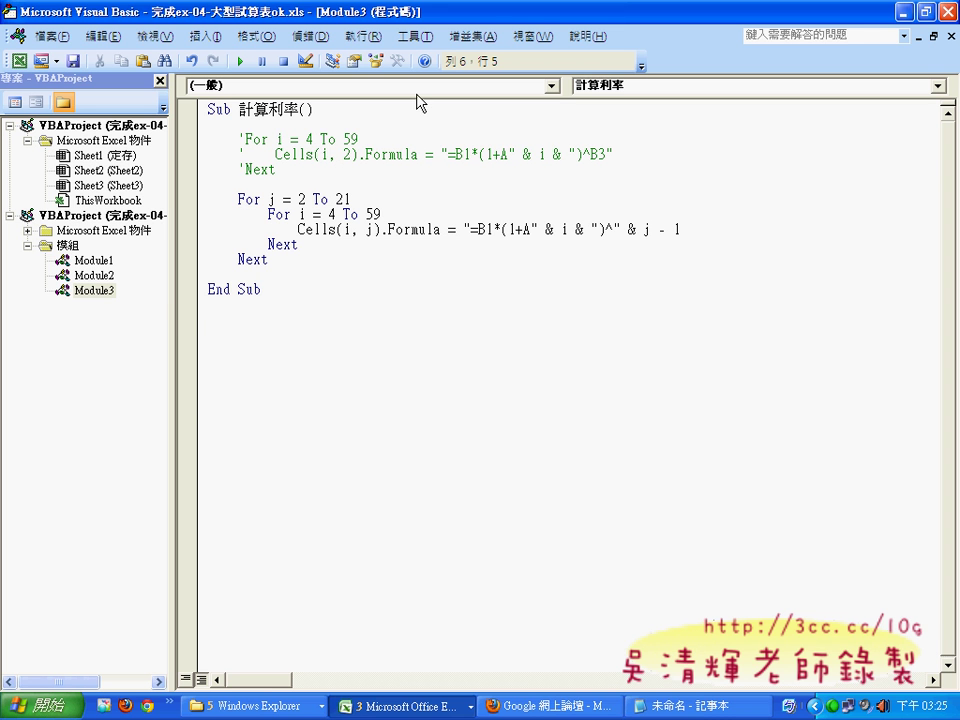
pyautogui.doubleClick(415, 25)
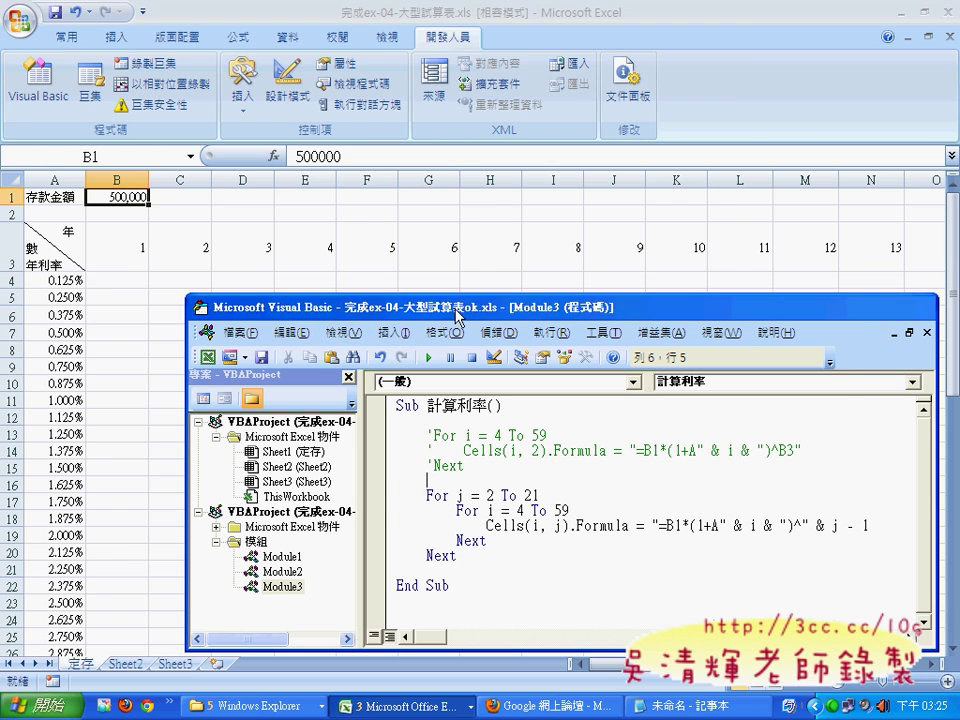
# In the maximized editor, start the new line with range("B1"), dropping the suggested .Value property
pyautogui.doubleClick(447, 307)
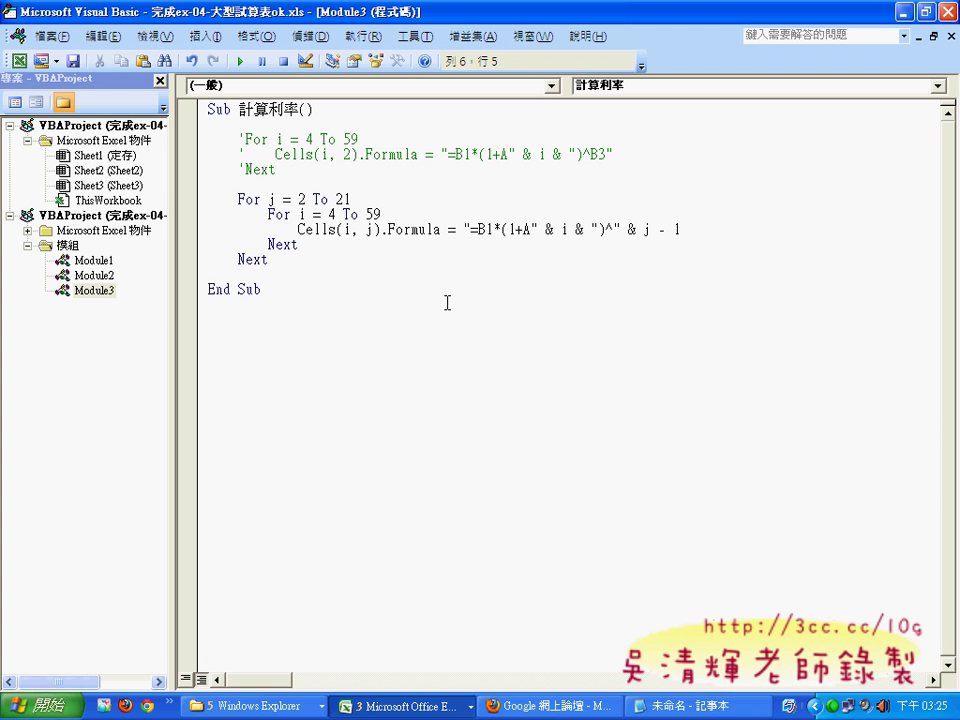
pyautogui.write('t')
pyautogui.press('Escape')
pyautogui.write('ran')
pyautogui.write('ge(')
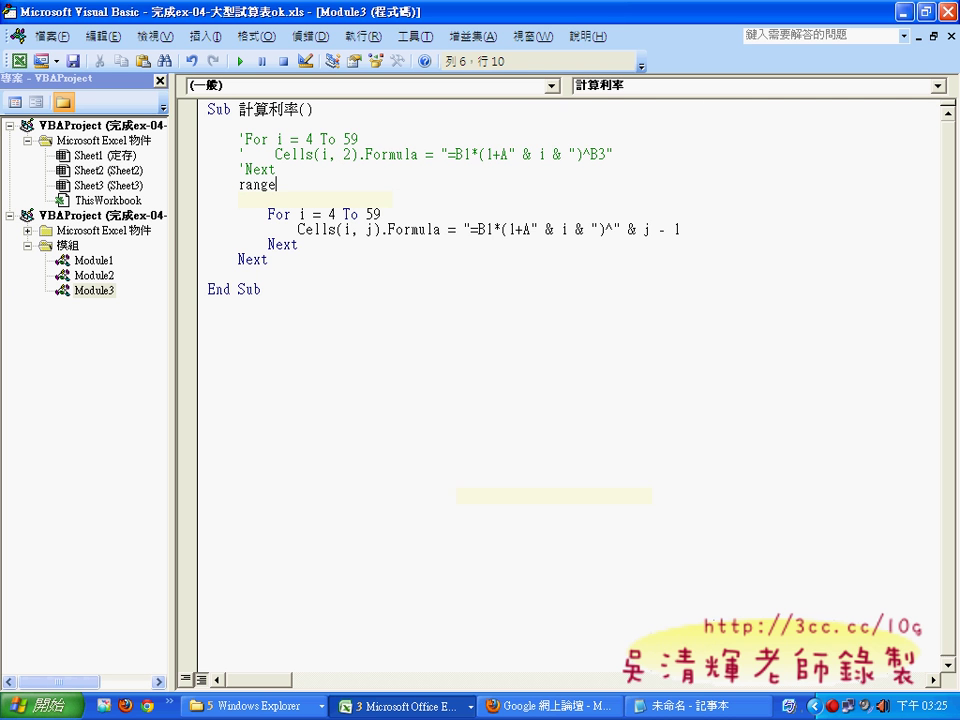
pyautogui.write('""')
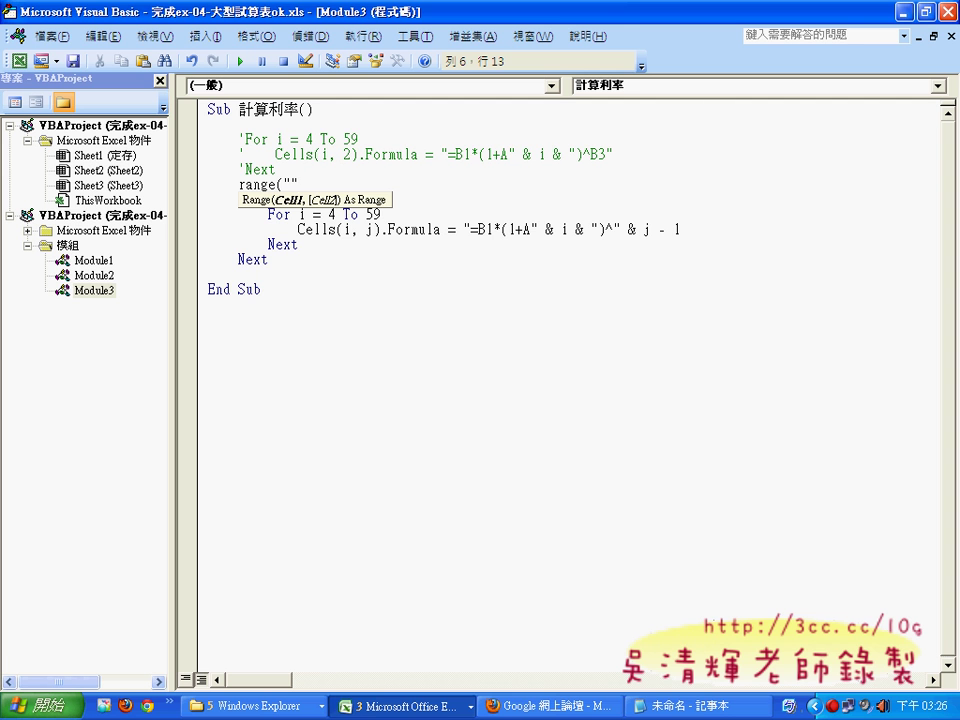
pyautogui.press('Left')
pyautogui.write('B1')
pyautogui.press('Right')
pyautogui.write(')')
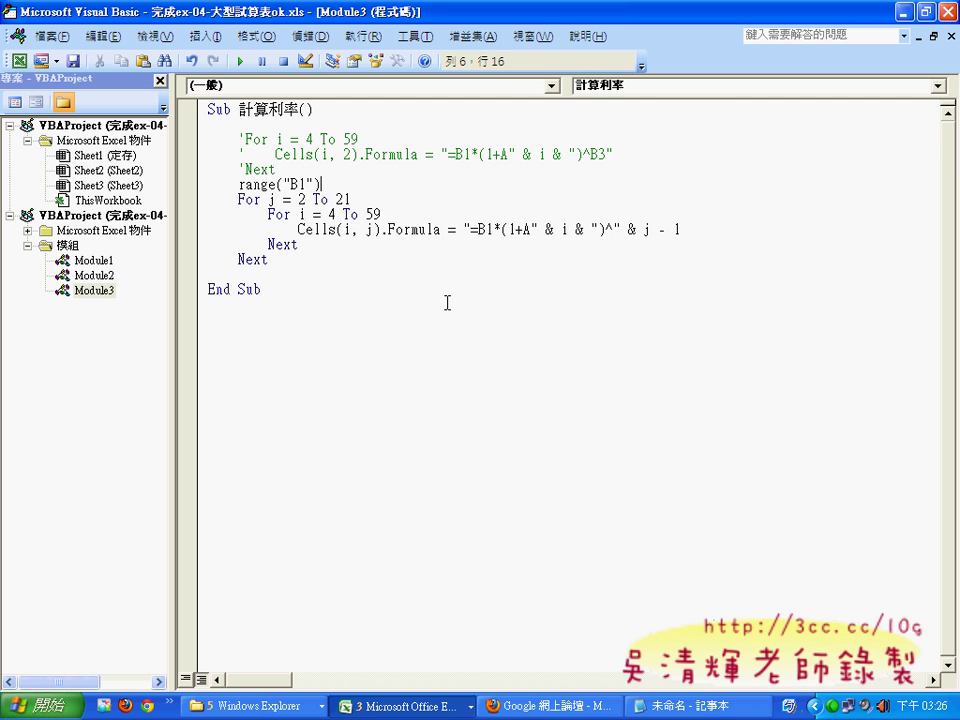
pyautogui.write('.v')
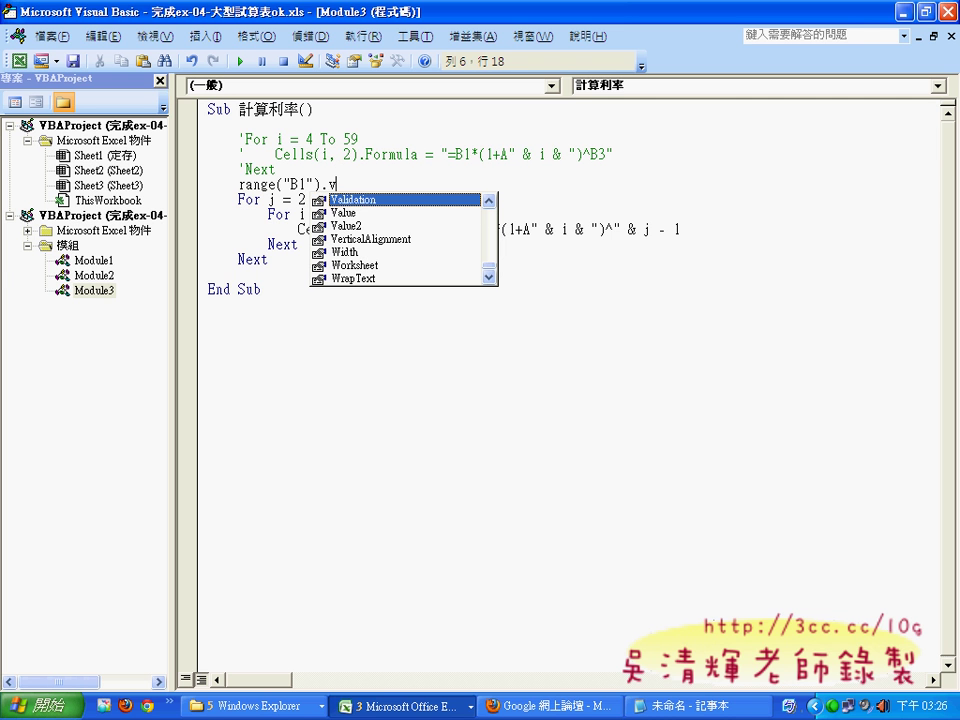
pyautogui.press('Down')
pyautogui.press('space')
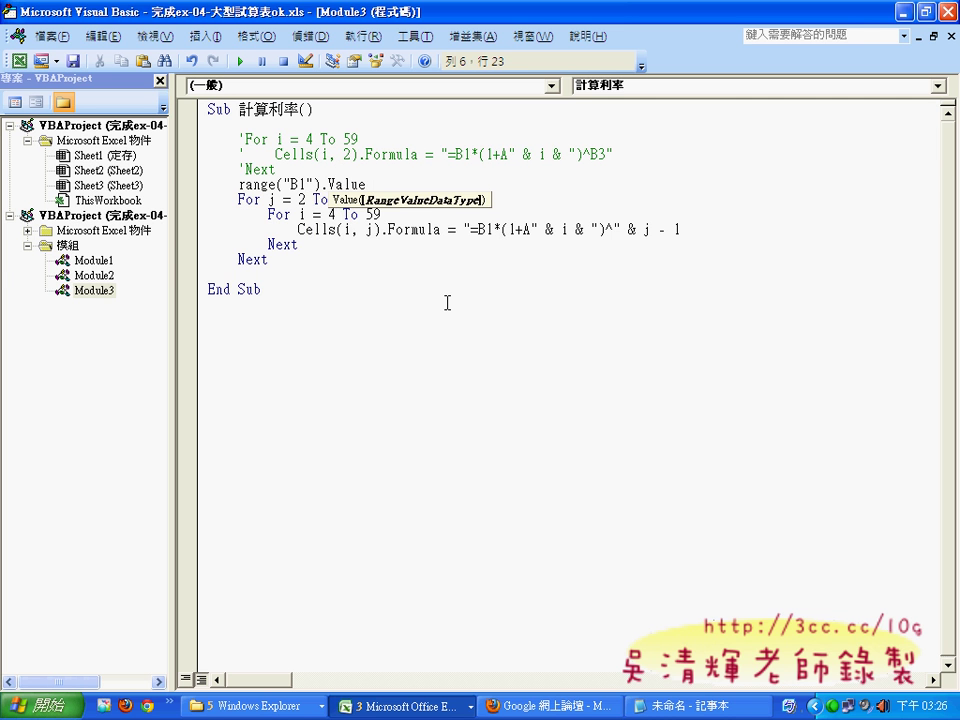
pyautogui.press('BackSpace')
pyautogui.press('BackSpace')
pyautogui.press('BackSpace')
pyautogui.press('BackSpace')
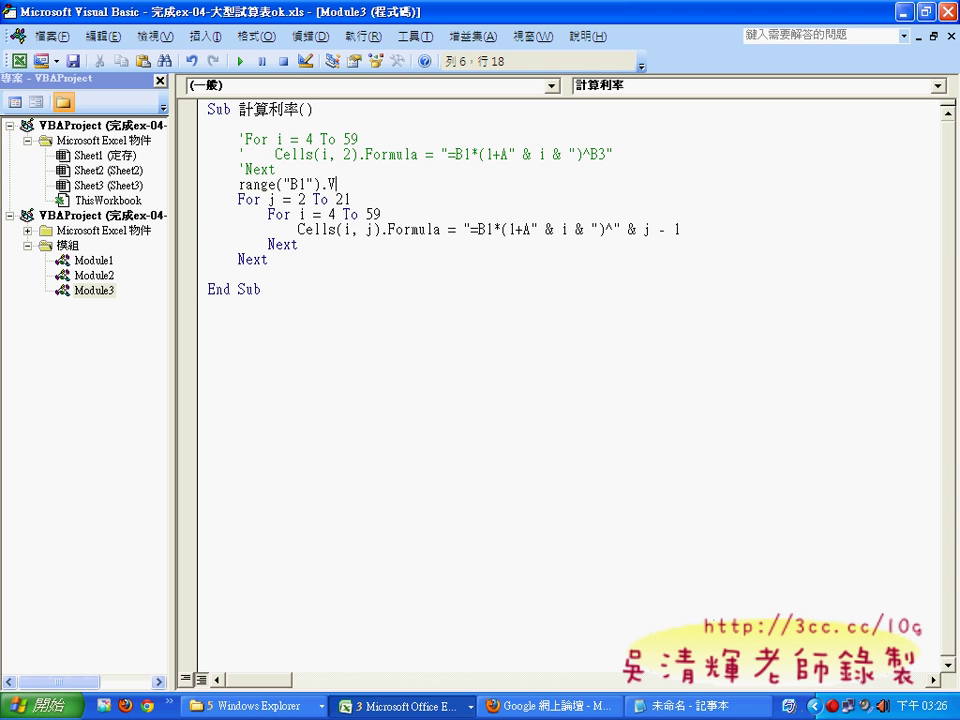
pyautogui.press('BackSpace')
pyautogui.press('BackSpace')
# Assign InputBox("請輸入存款金額!") to Range("B1") and select the finished statement
pyautogui.write('=')
pyautogui.write('in')
pyautogui.write('put')
pyautogui.write('box(')
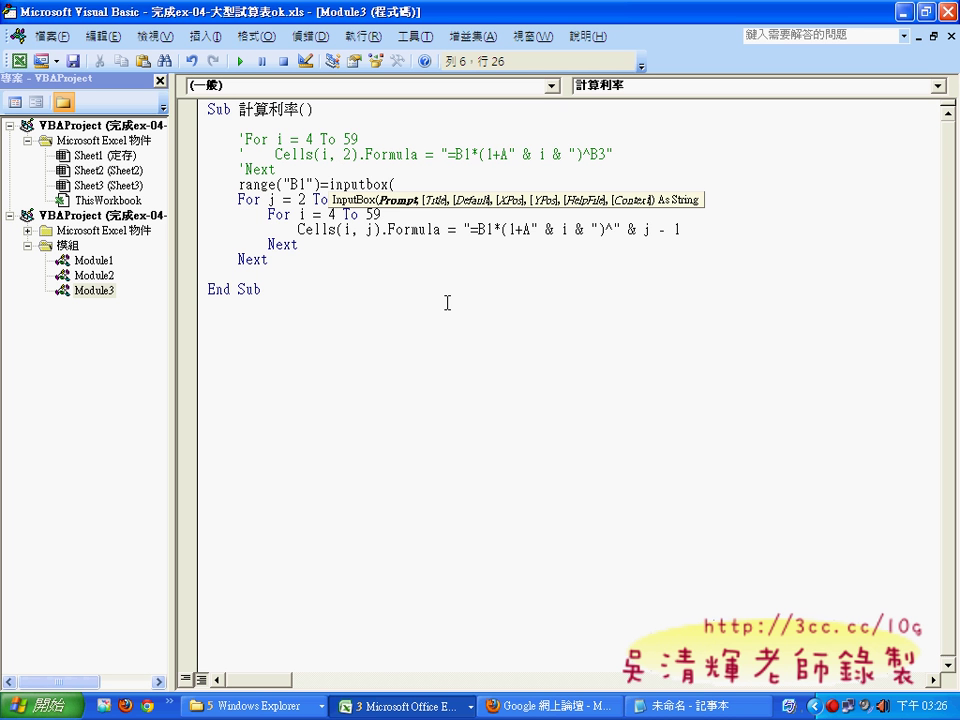
pyautogui.write('"')
pyautogui.write('<')
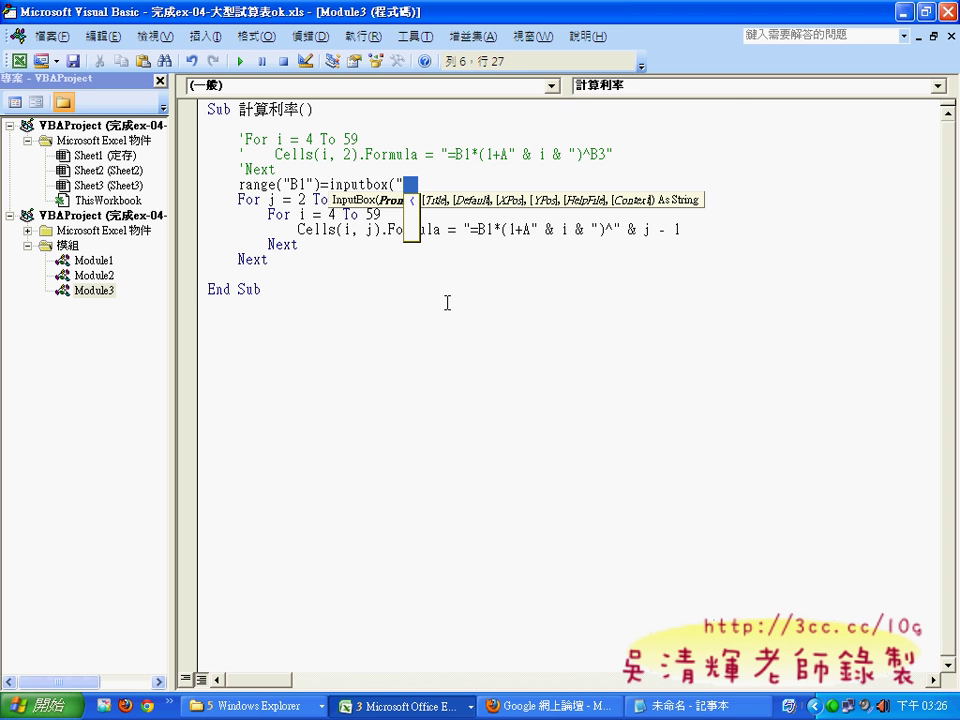
pyautogui.write('請')
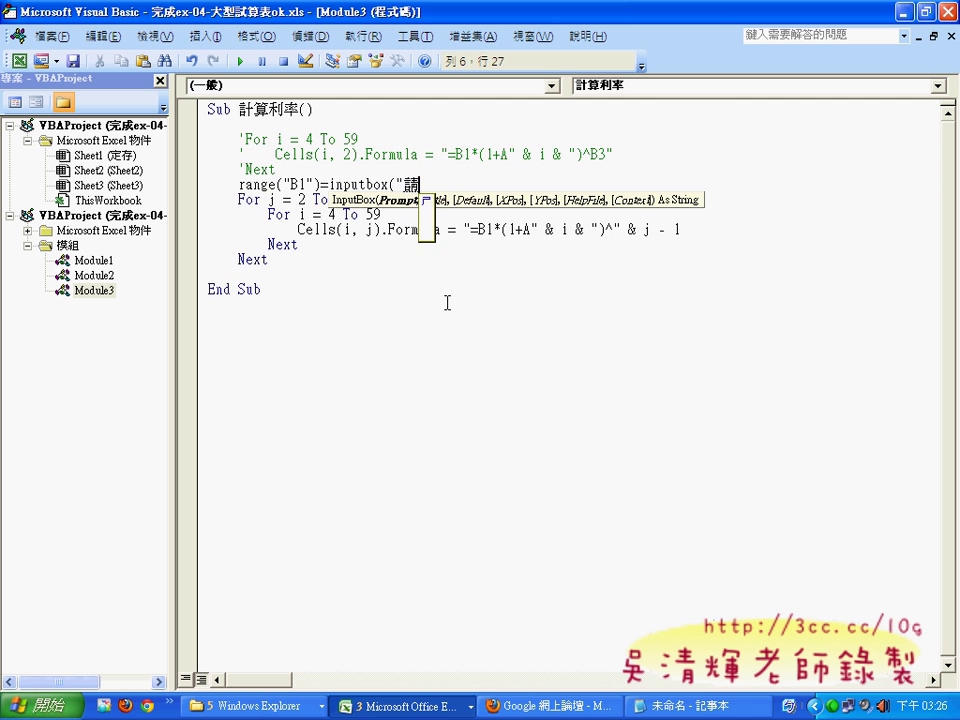
pyautogui.write('輸入存')
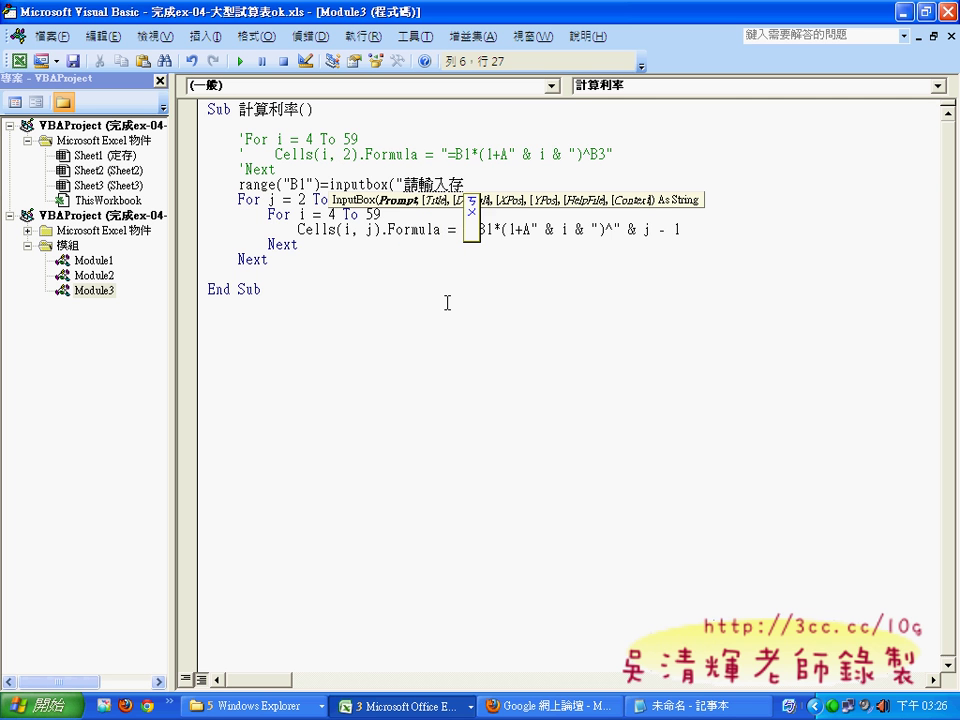
pyautogui.write('款金額')
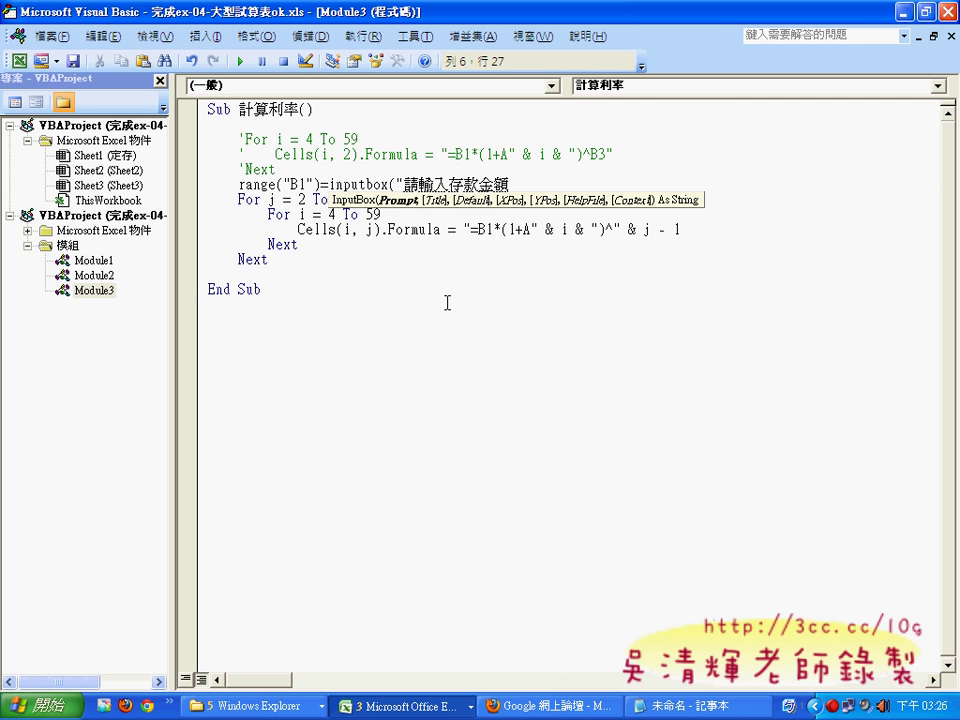
pyautogui.write('!')
pyautogui.write('")')
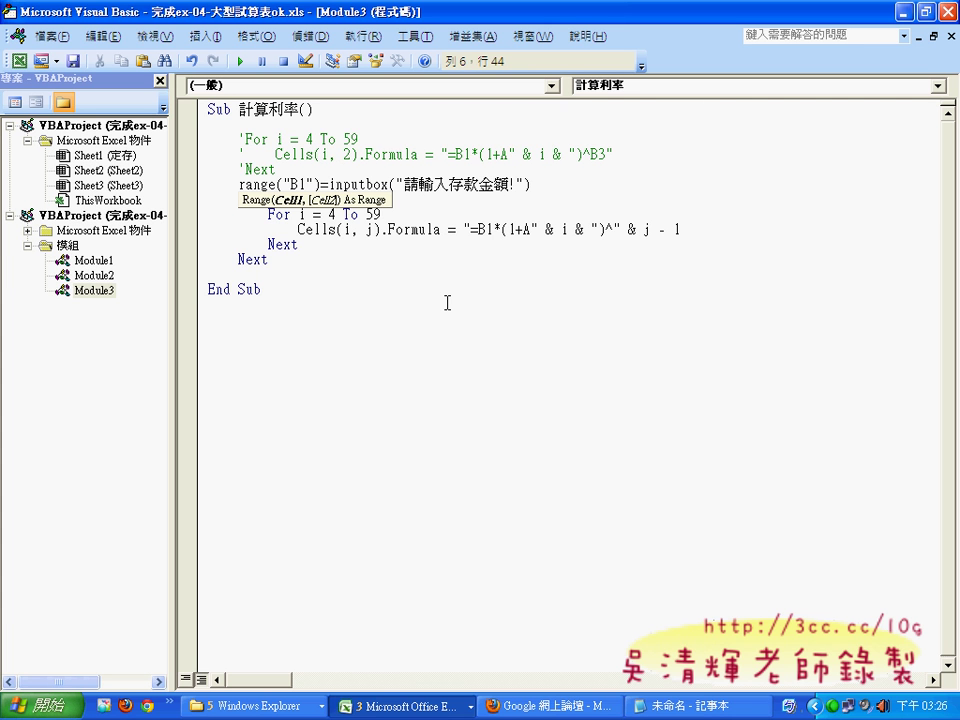
pyautogui.press('Down')
pyautogui.write('1')
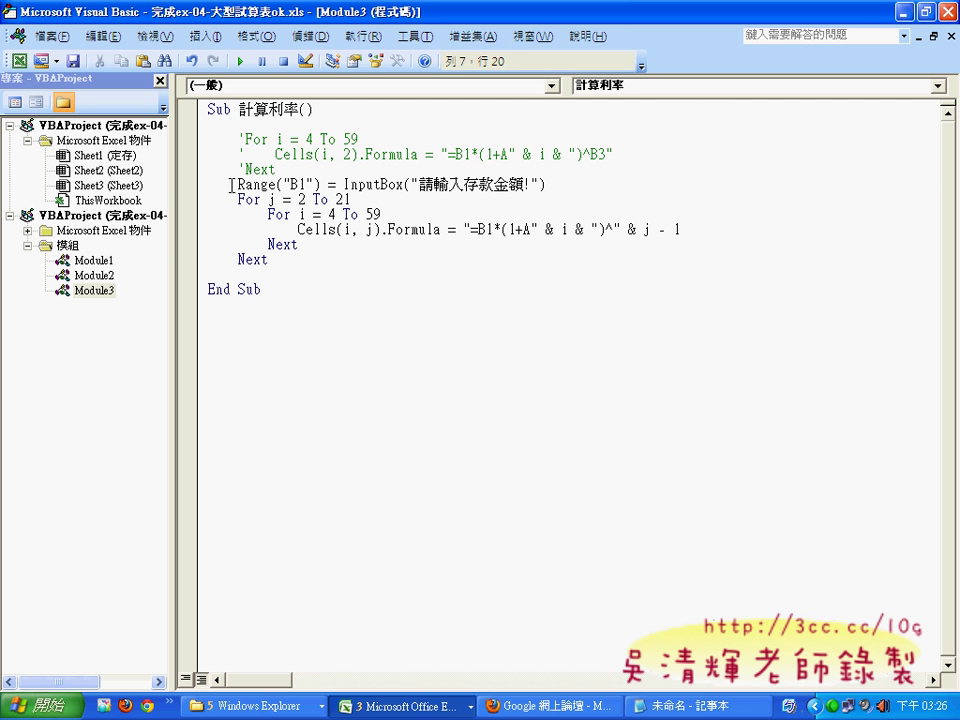
pyautogui.moveTo(237, 185); pyautogui.dragTo(272, 186)
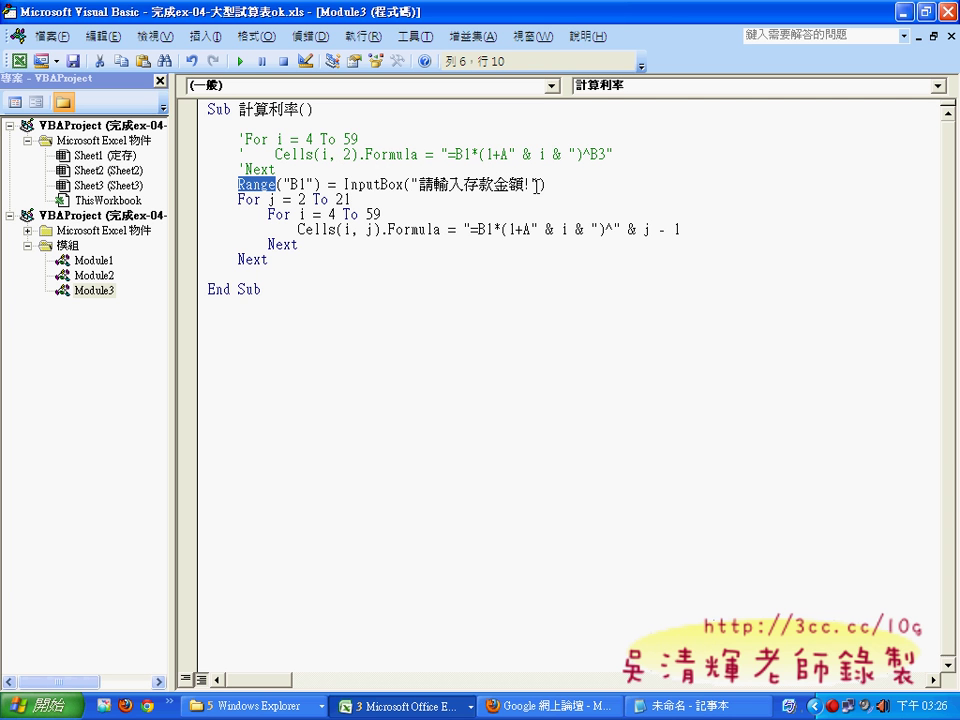
pyautogui.moveTo(546, 185); pyautogui.dragTo(236, 185)
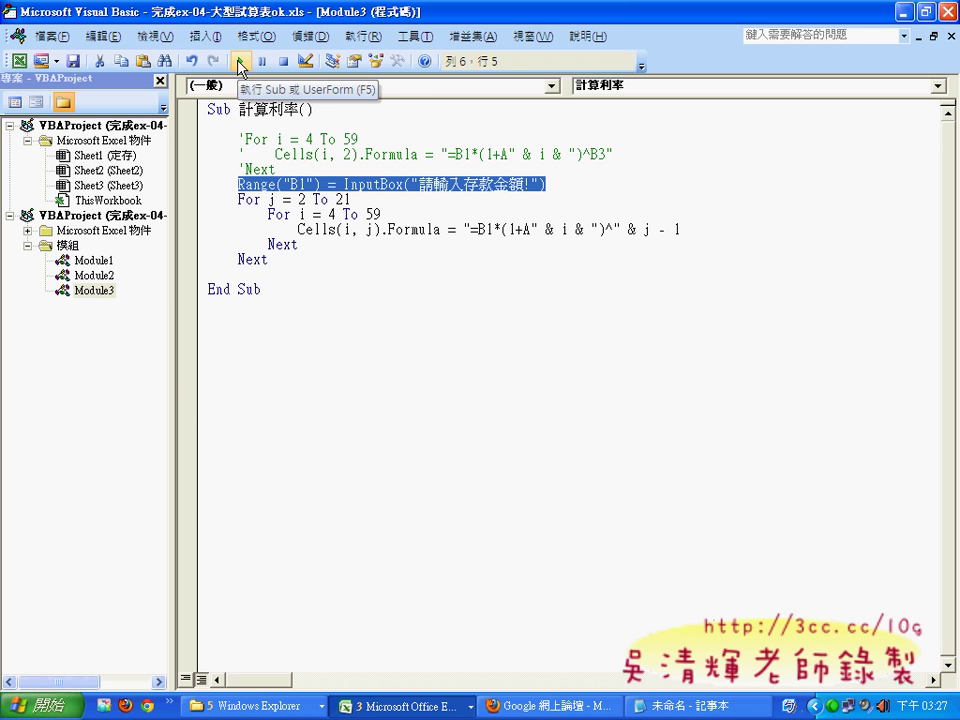
# Run the 計算利率 macro, enter 1000000 as the deposit in the input box, and confirm with 確定
pyautogui.click(240, 67)
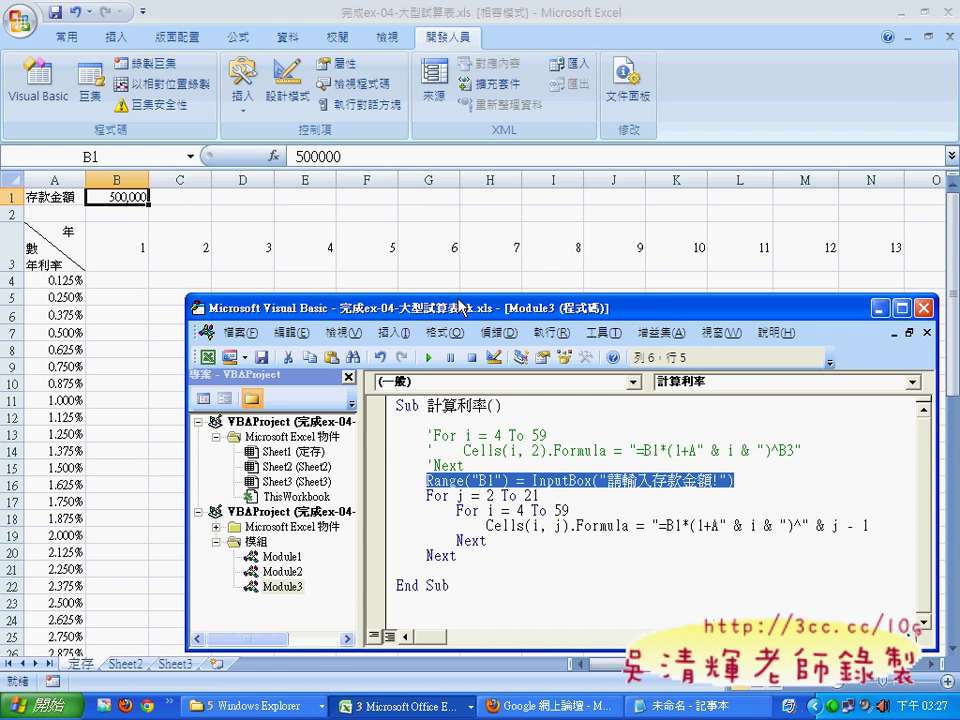
pyautogui.click(428, 357)
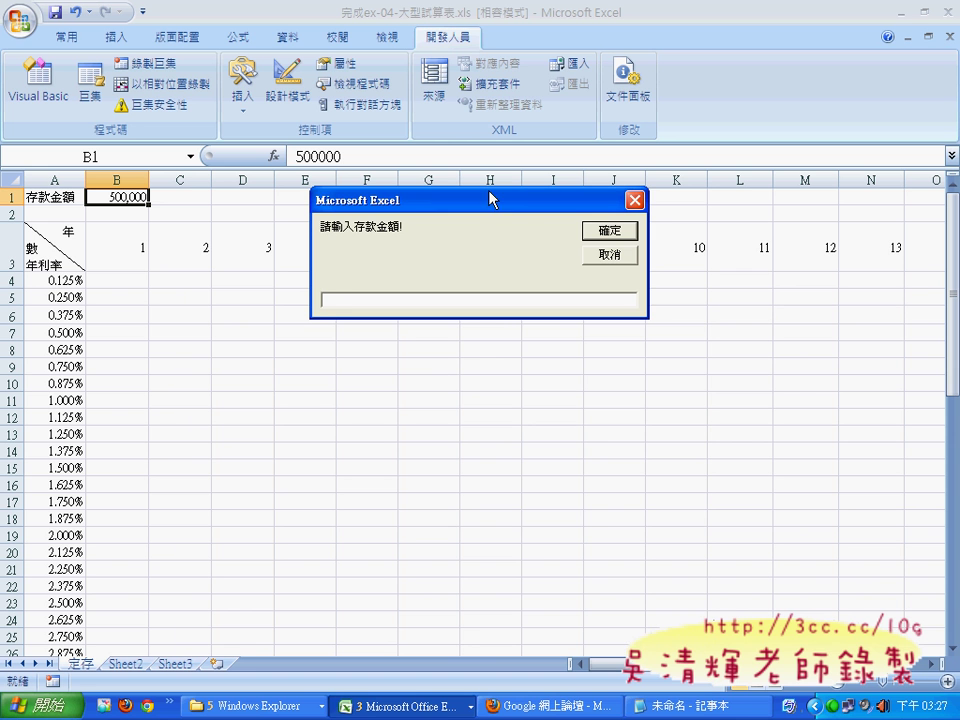
pyautogui.write('1000000')
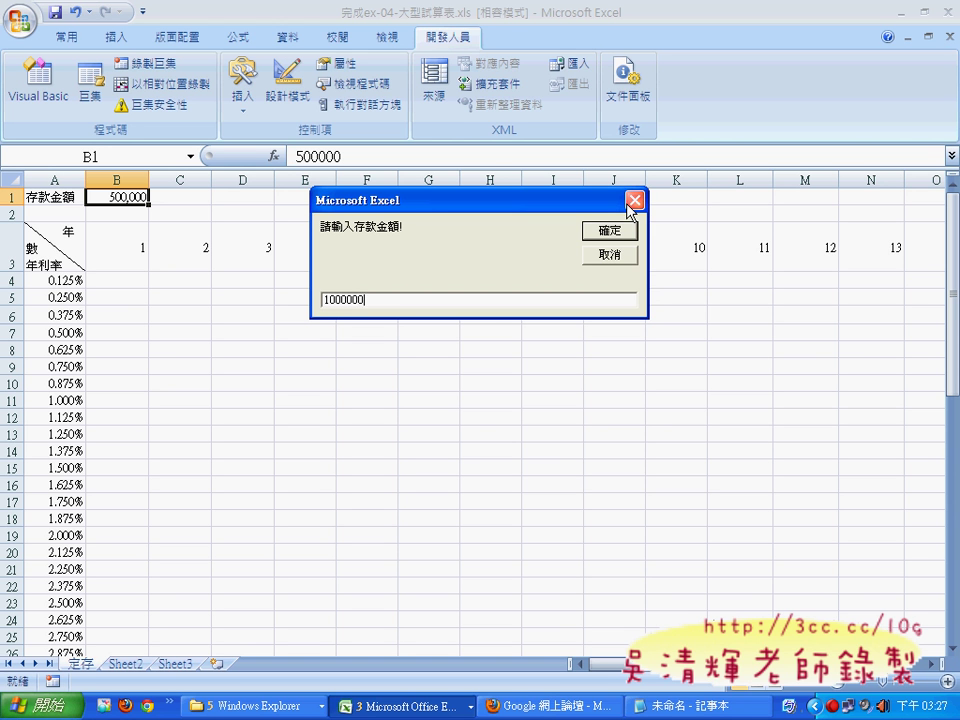
pyautogui.click(619, 232)
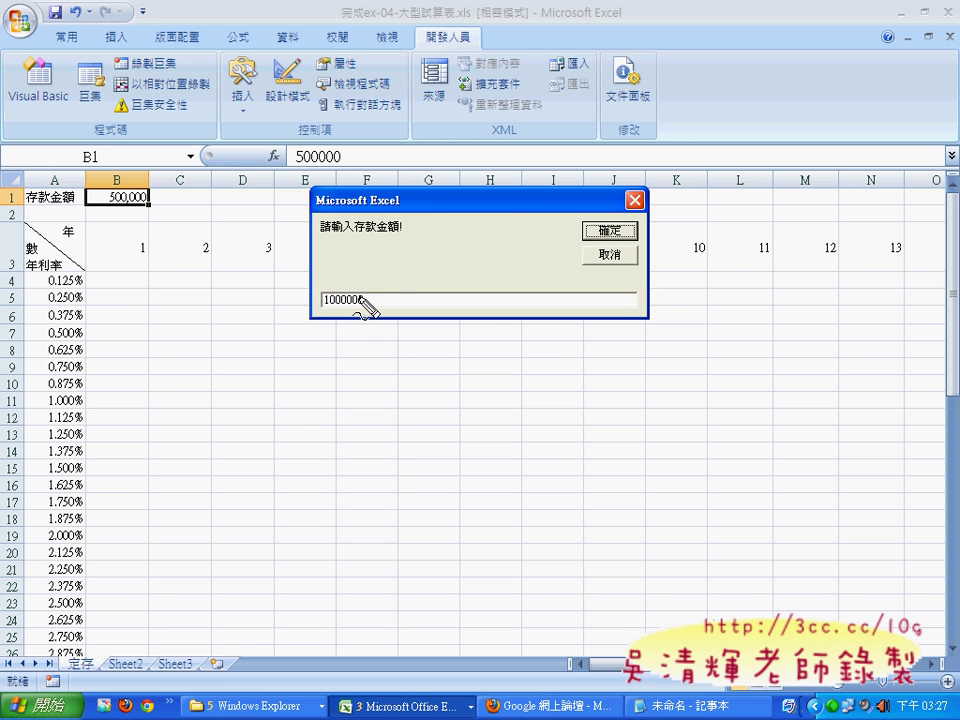
pyautogui.moveTo(365, 306)
pyautogui.mouseDown()
pyautogui.moveTo(322, 306)
pyautogui.moveTo(369, 300)
pyautogui.mouseUp()
pyautogui.moveTo(325, 249)
pyautogui.mouseDown()
pyautogui.moveTo(344, 274)
pyautogui.moveTo(160, 196)
pyautogui.moveTo(168, 207)
pyautogui.mouseUp()
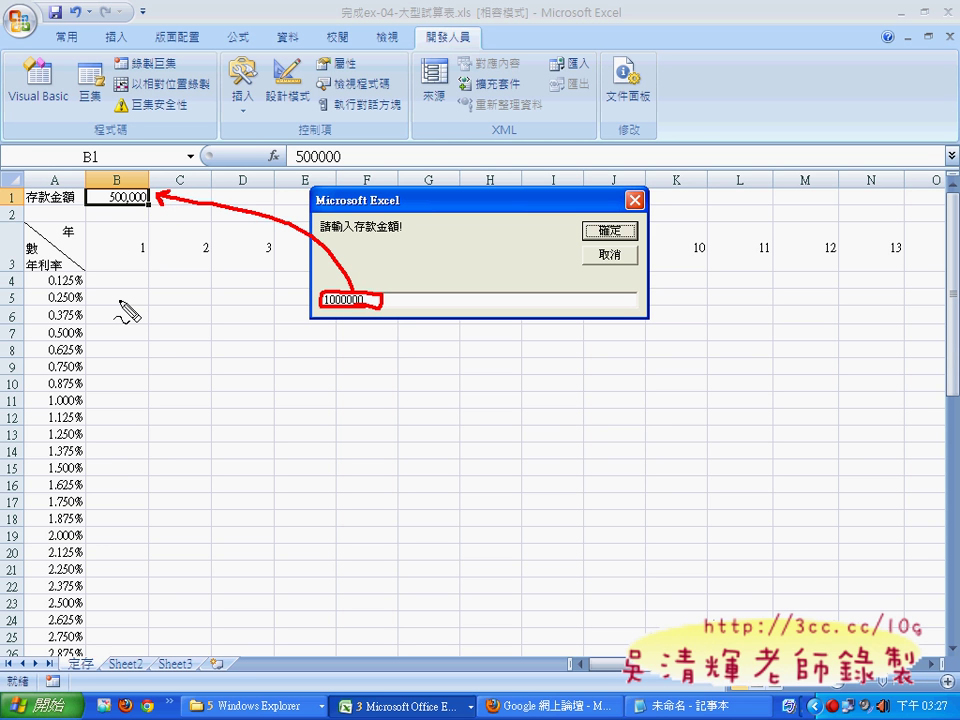
pyautogui.press('Escape')
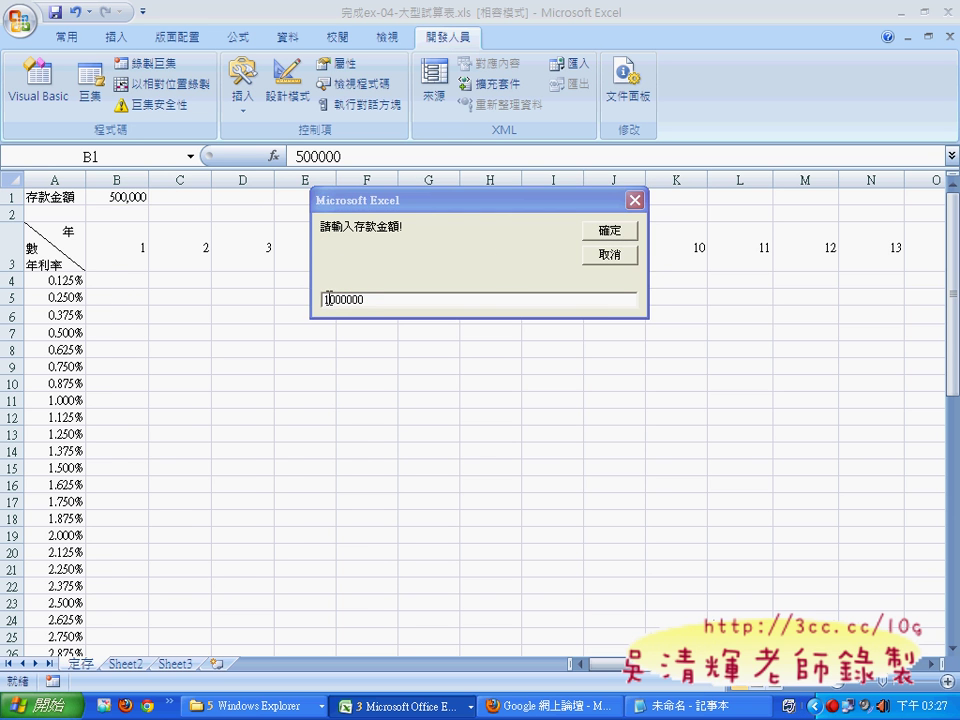
pyautogui.click(608, 231)
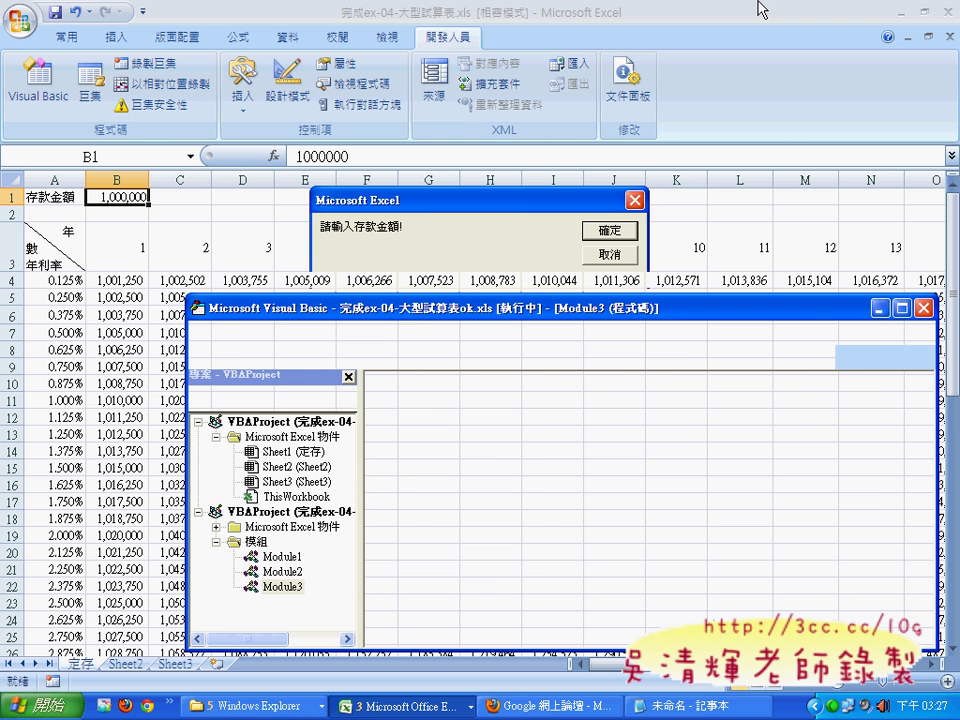
# Check B1 shows 1,000,000, then return to the maximized editor and select the InputBox and Range("B1") parts
pyautogui.press('Return')
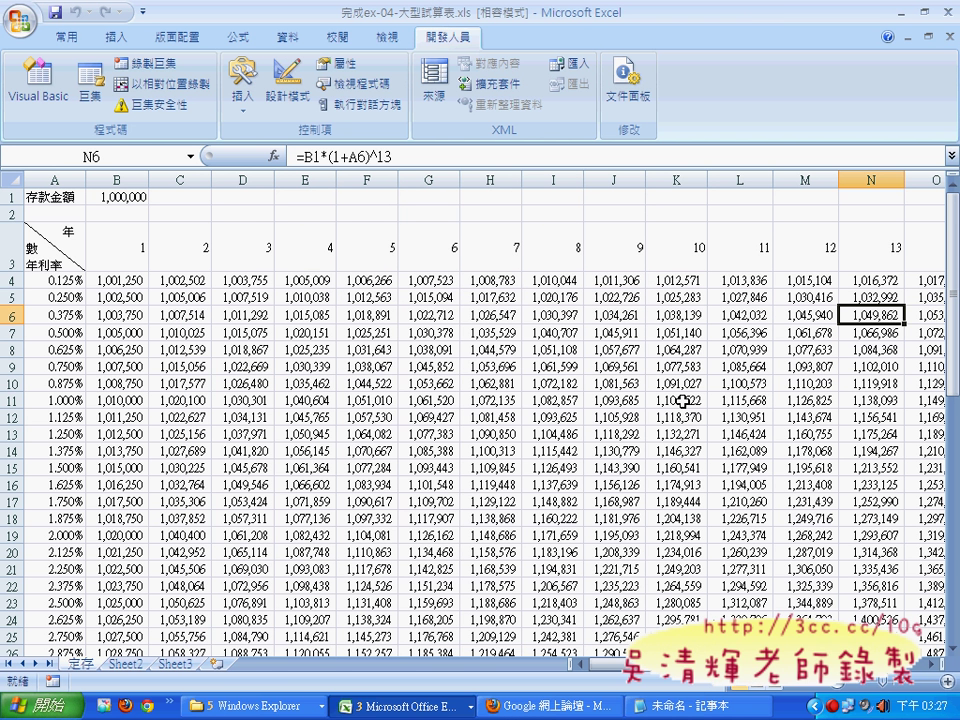
pyautogui.click(90, 197)
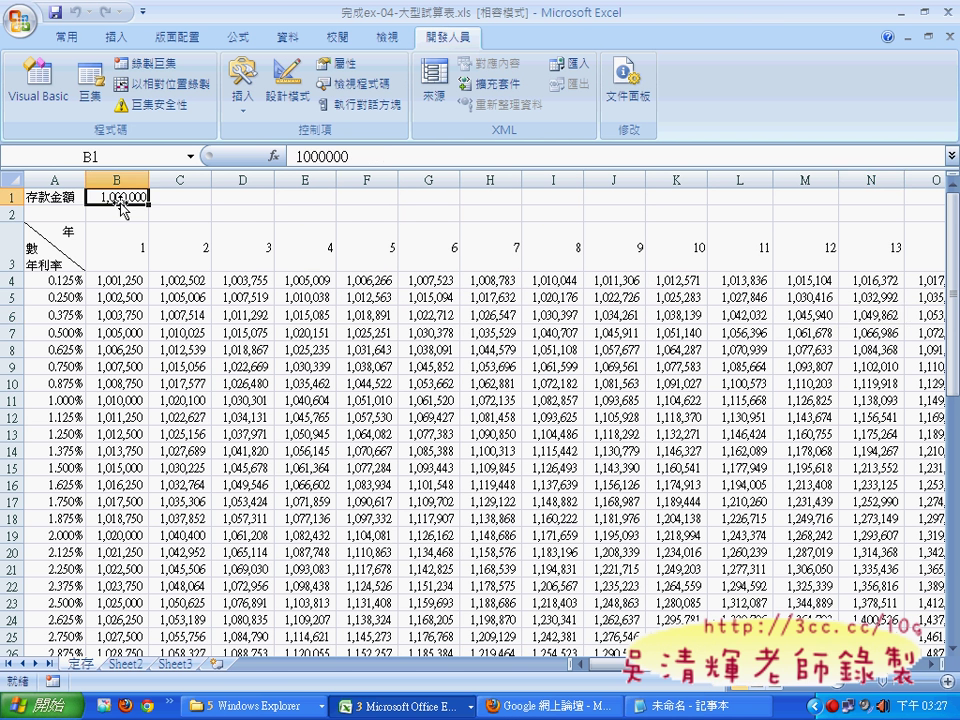
pyautogui.click(405, 706)
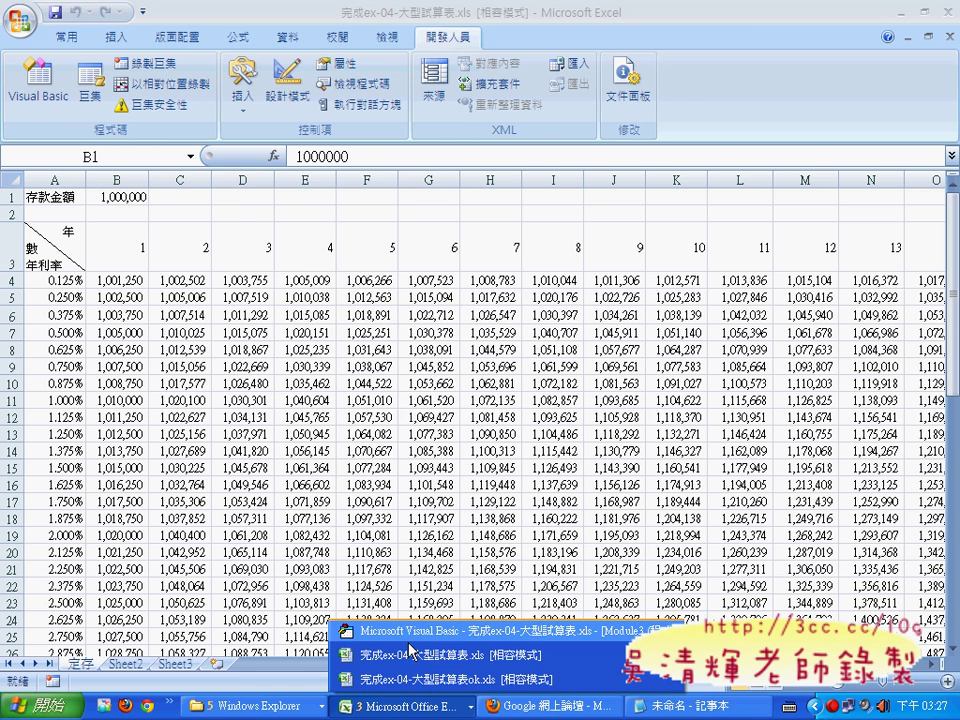
pyautogui.click(420, 634)
pyautogui.doubleClick(340, 312)
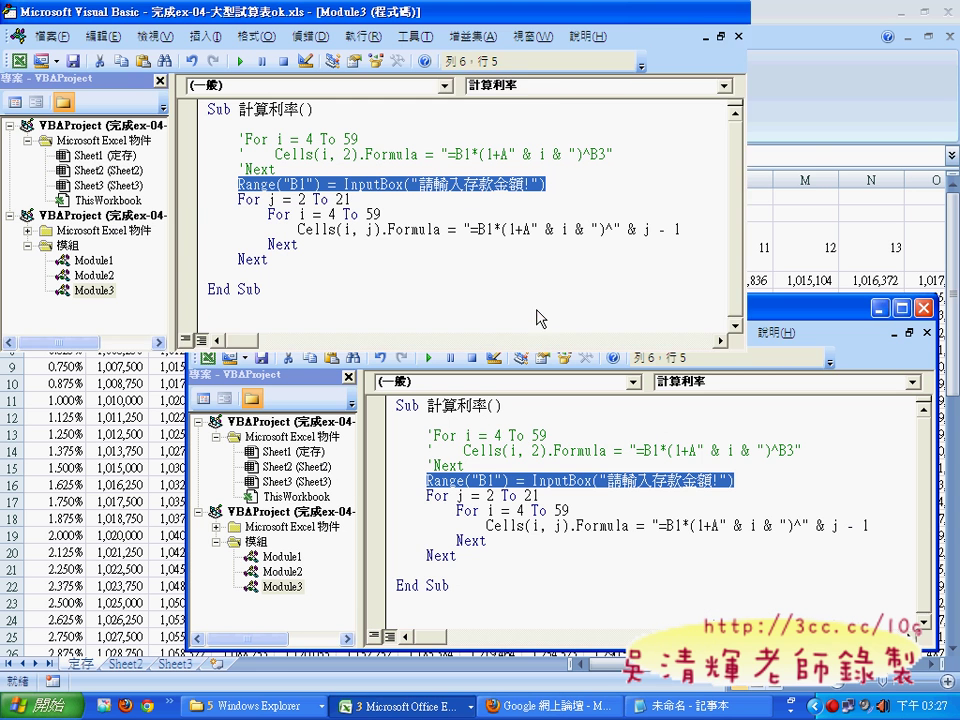
pyautogui.moveTo(560, 185)
pyautogui.mouseDown()
pyautogui.moveTo(343, 187)
pyautogui.moveTo(553, 181)
pyautogui.mouseUp()
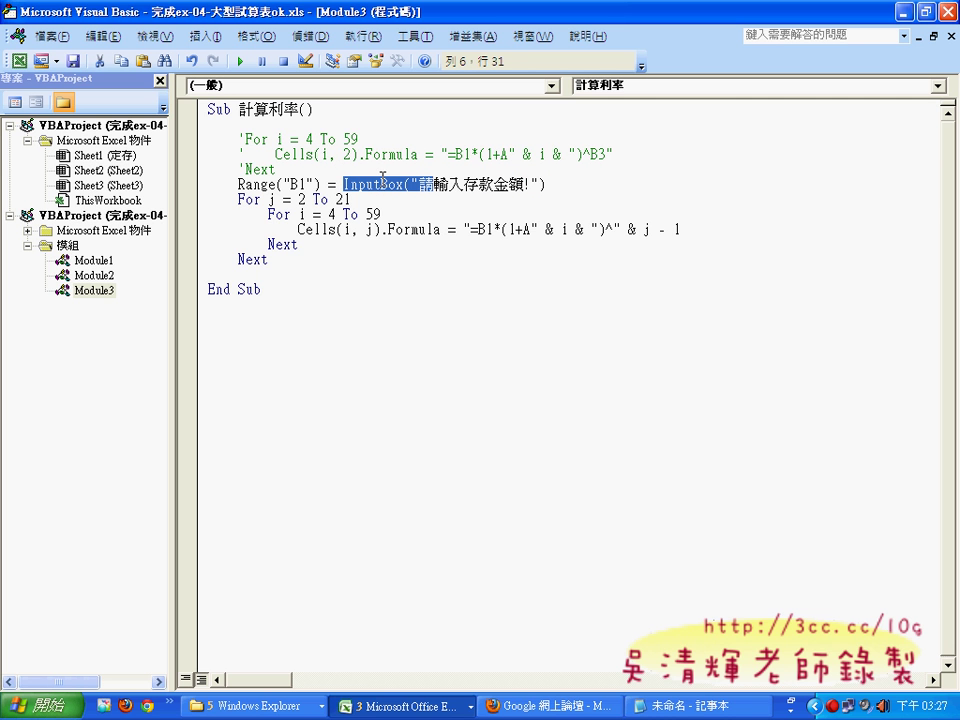
pyautogui.moveTo(326, 185); pyautogui.dragTo(235, 185)
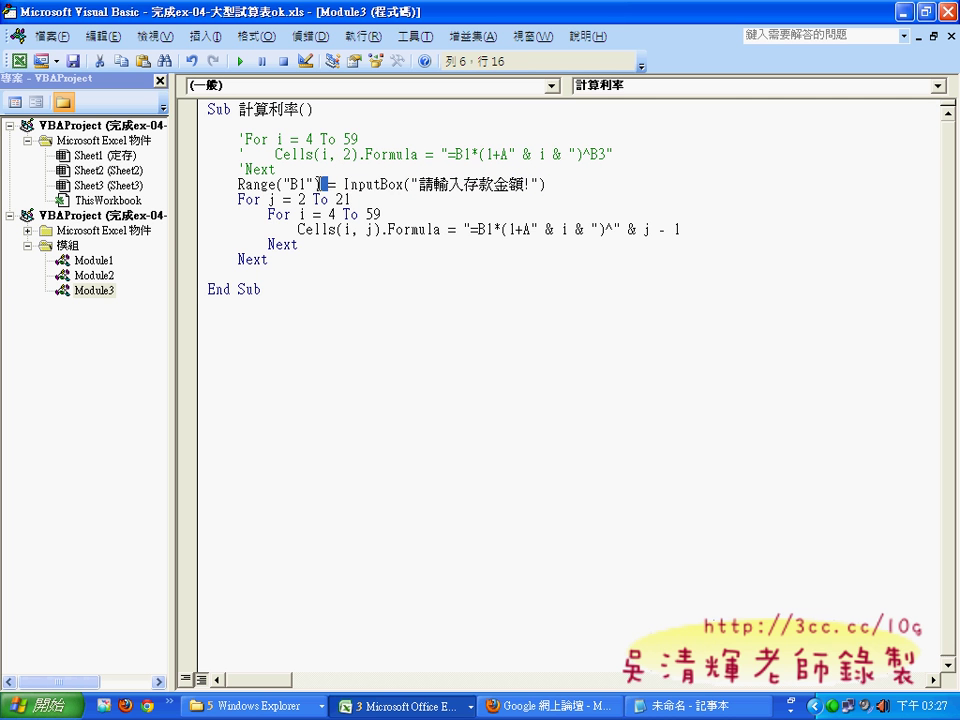